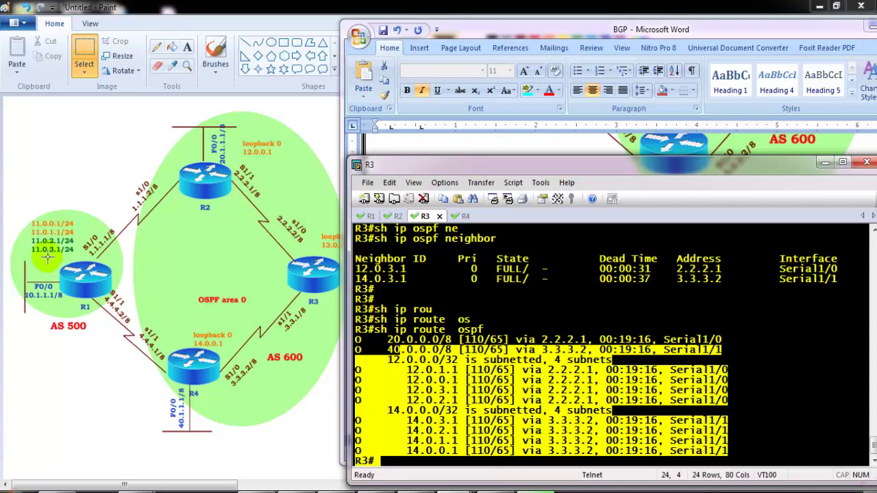
# Clear the highlight on R3's OSPF route output and bring the BGP task notes forward
pyautogui.click(379, 329)
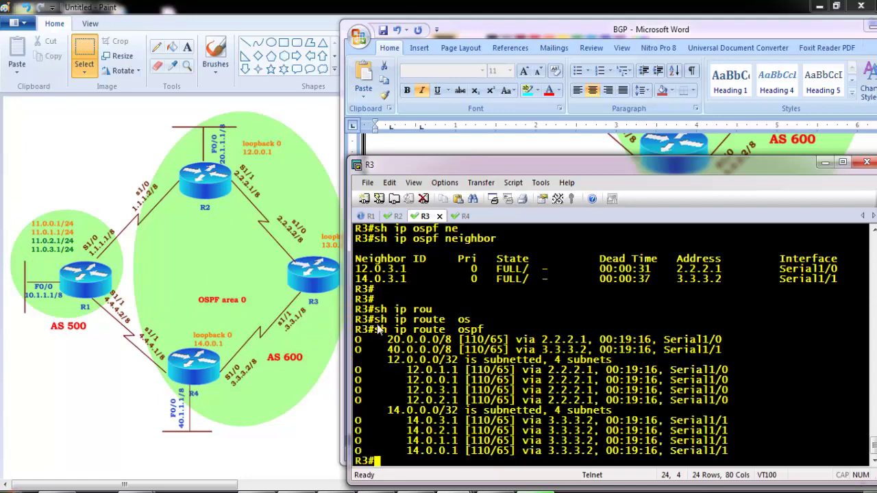
pyautogui.press('Return')
pyautogui.press('Return')
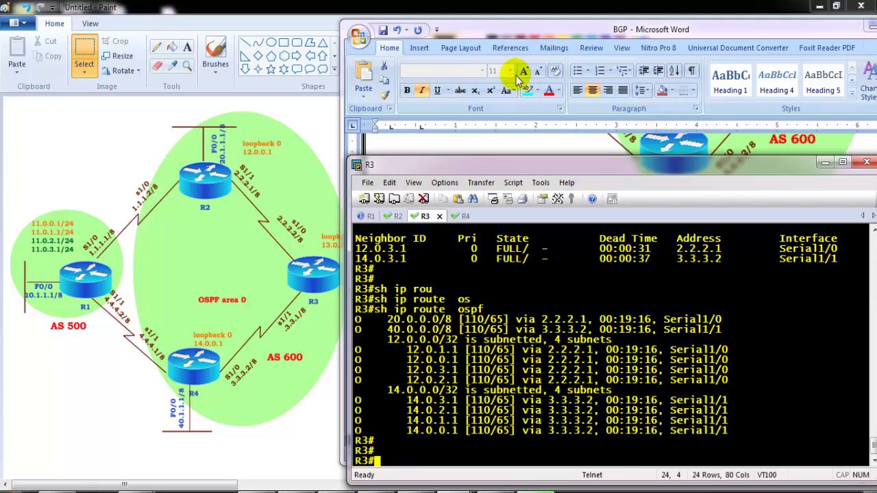
pyautogui.click(505, 147)
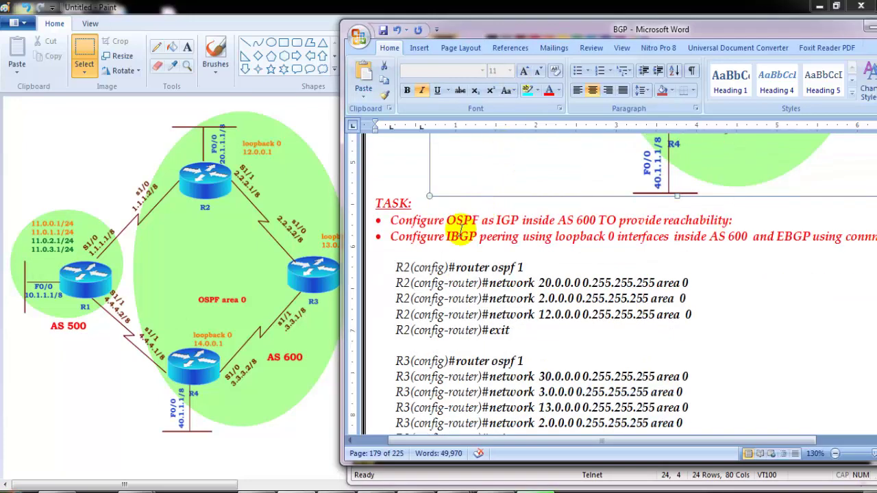
pyautogui.moveTo(445, 220); pyautogui.dragTo(685, 220)
pyautogui.click(503, 255)
pyautogui.moveTo(426, 237); pyautogui.dragTo(852, 251)
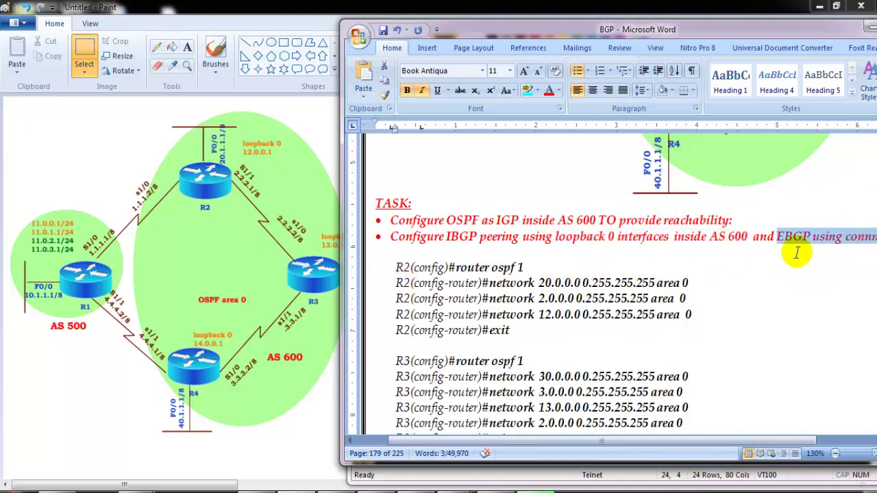
pyautogui.click(483, 206)
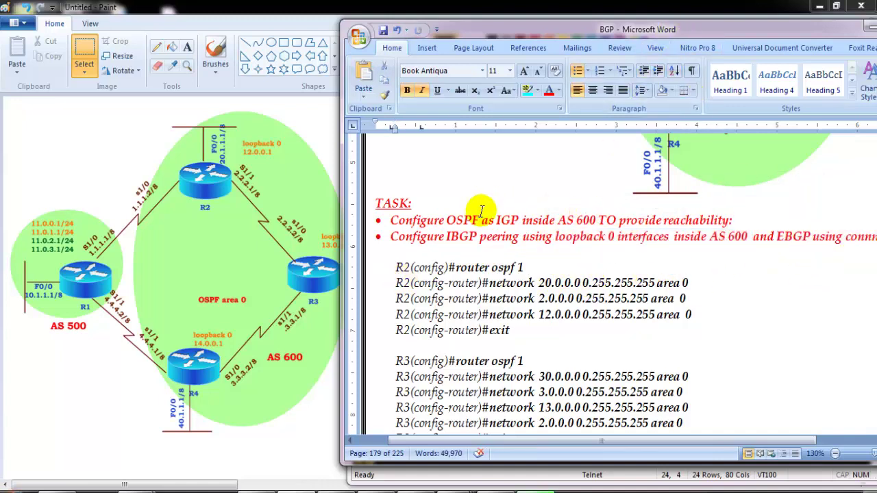
pyautogui.click(480, 283)
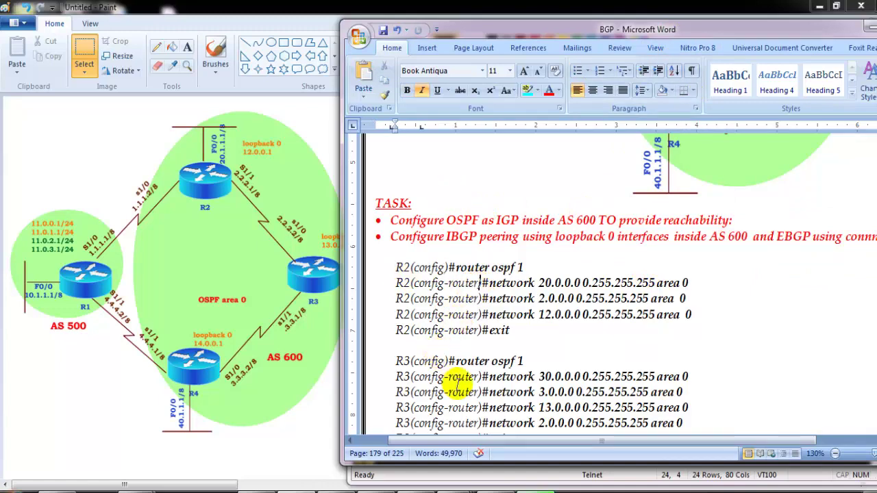
pyautogui.moveTo(509, 482)
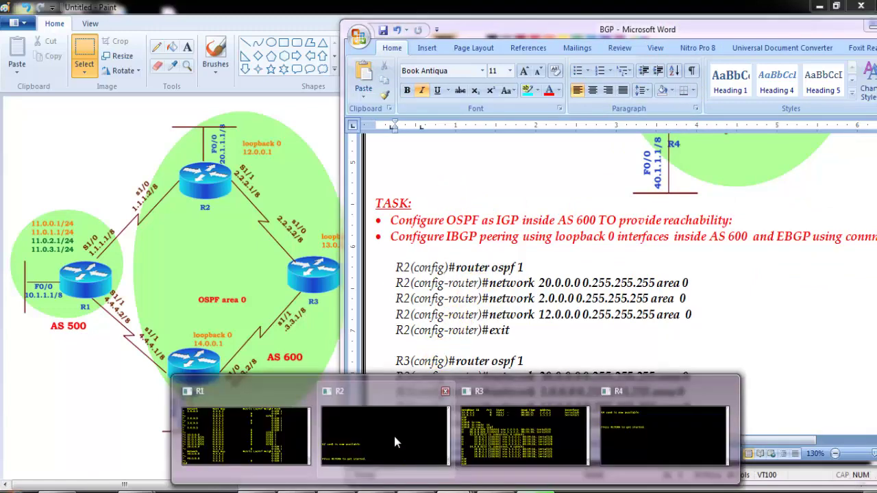
# On R1, enter enable mode and display the BGP configuration with sh run | s bgp
pyautogui.click(263, 428)
pyautogui.press('Return')
pyautogui.write('en')
pyautogui.press('Return')
pyautogui.write('sh run | s bg')
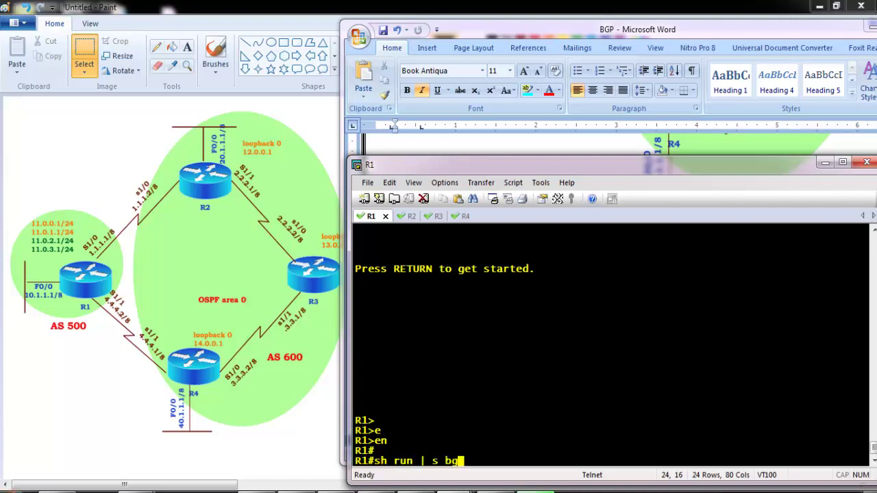
pyautogui.write('p')
pyautogui.press('Return')
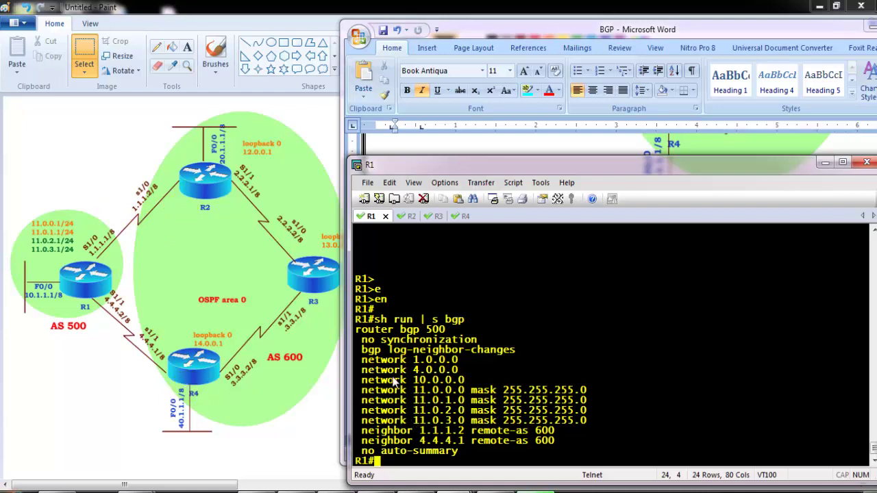
# Highlight R1's two eBGP neighbor lines and its 11.x, 1.0.0.0, 4.0.0.0 and 10.0.0.0 networks
pyautogui.moveTo(367, 434); pyautogui.dragTo(560, 446)
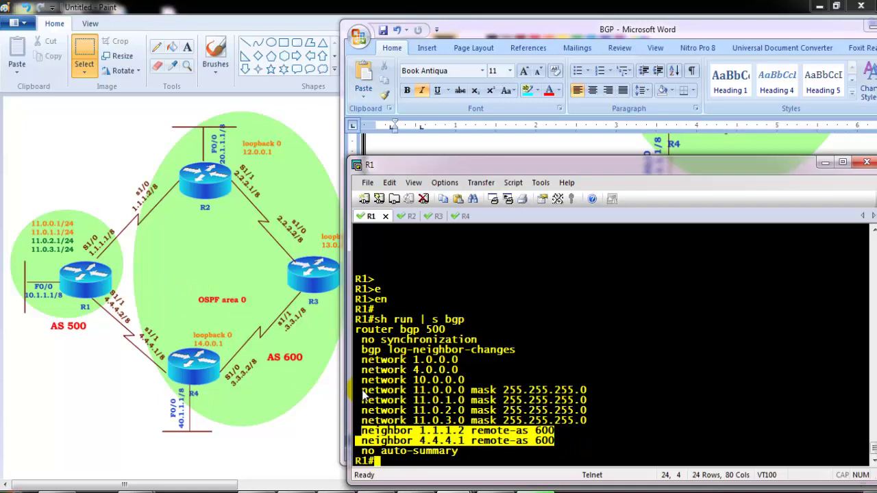
pyautogui.moveTo(362, 390); pyautogui.dragTo(604, 420)
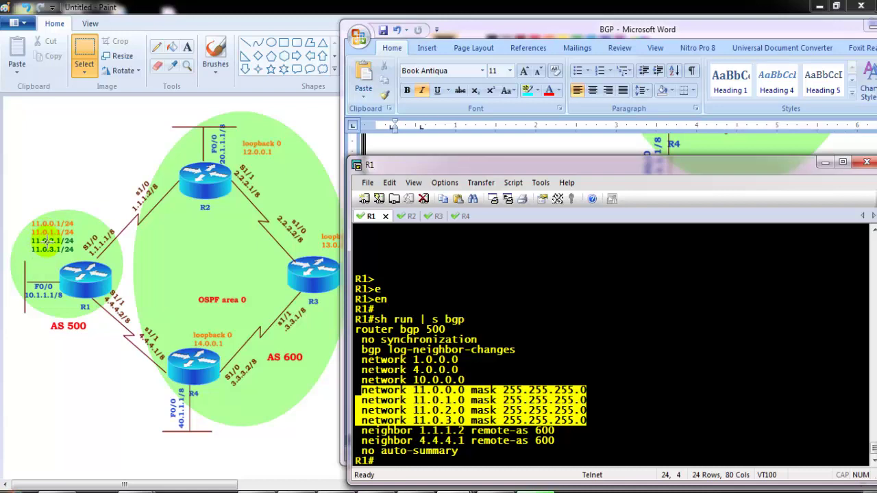
pyautogui.moveTo(368, 359); pyautogui.dragTo(481, 379)
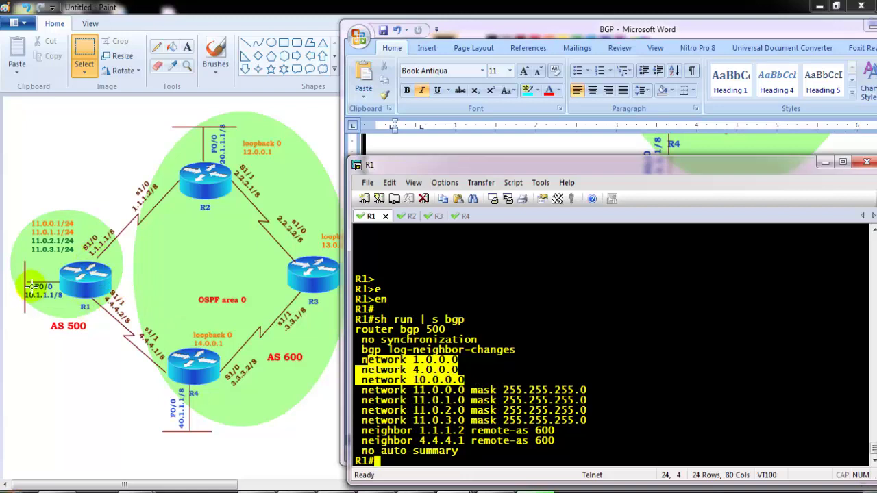
pyautogui.click(393, 230)
pyautogui.click(403, 215)
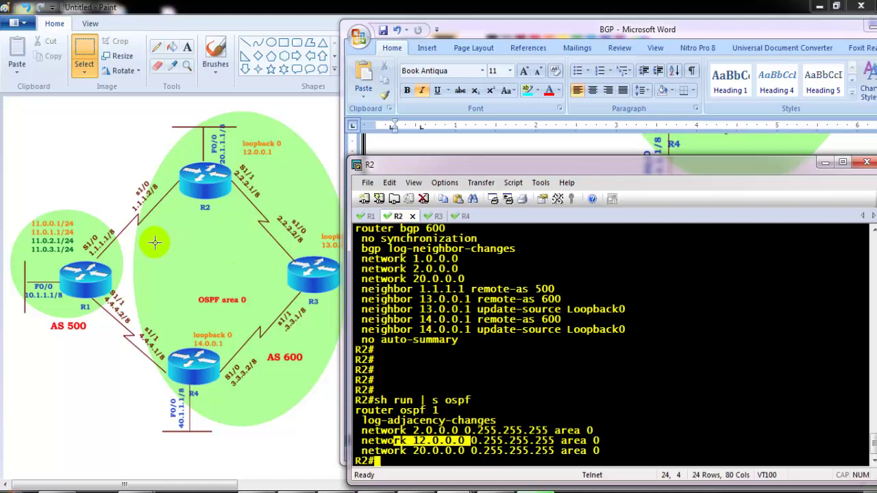
# On R2, recall the previous command and edit it to run sh run | s bgp
pyautogui.click(417, 310)
pyautogui.press('Return')
pyautogui.press('Return')
pyautogui.press('Return')
pyautogui.press('Return')
pyautogui.press('Return')
pyautogui.press('Up')
pyautogui.press('BackSpace')
pyautogui.press('BackSpace')
pyautogui.press('BackSpace')
pyautogui.press('BackSpace')
pyautogui.press('BackSpace')
pyautogui.write('bgp')
pyautogui.press('Return')
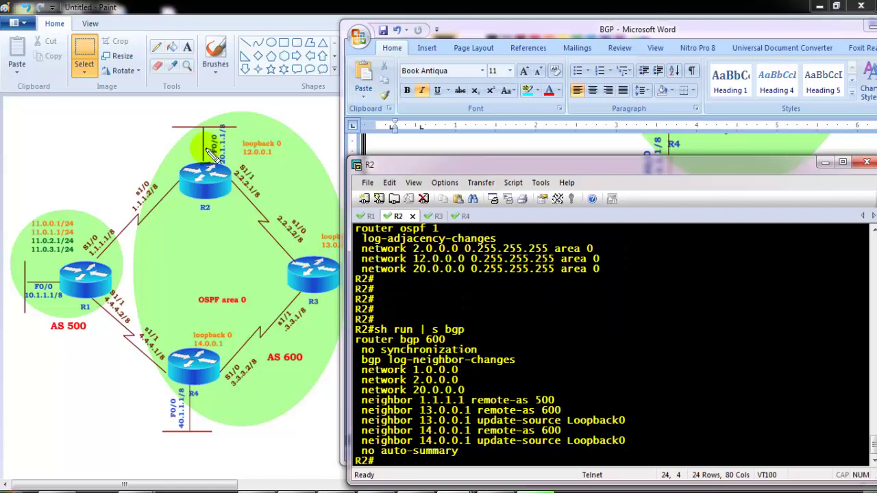
# Sketch R2's peerings to R1, R3 and R4, then highlight its iBGP neighbor and network lines
pyautogui.moveTo(168, 190)
pyautogui.mouseDown()
pyautogui.moveTo(122, 239)
pyautogui.moveTo(133, 247)
pyautogui.mouseUp()
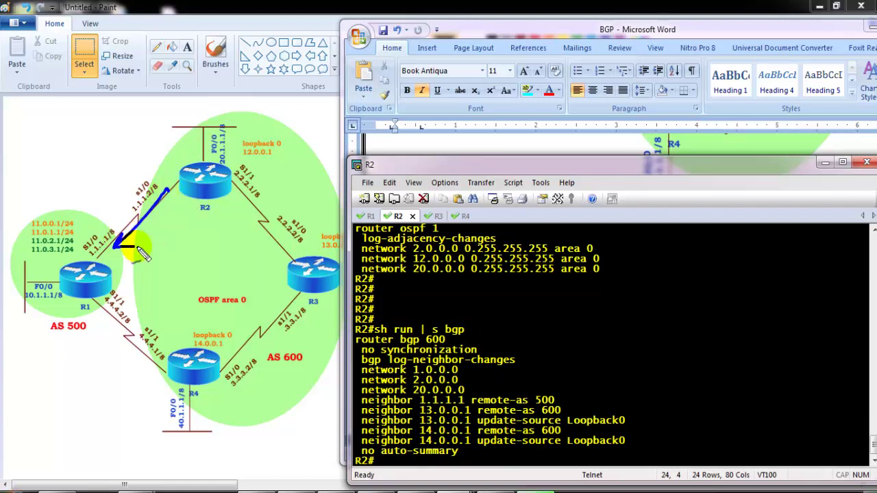
pyautogui.moveTo(226, 203); pyautogui.dragTo(284, 255)
pyautogui.moveTo(206, 221); pyautogui.dragTo(208, 339)
pyautogui.moveTo(200, 327); pyautogui.dragTo(218, 325)
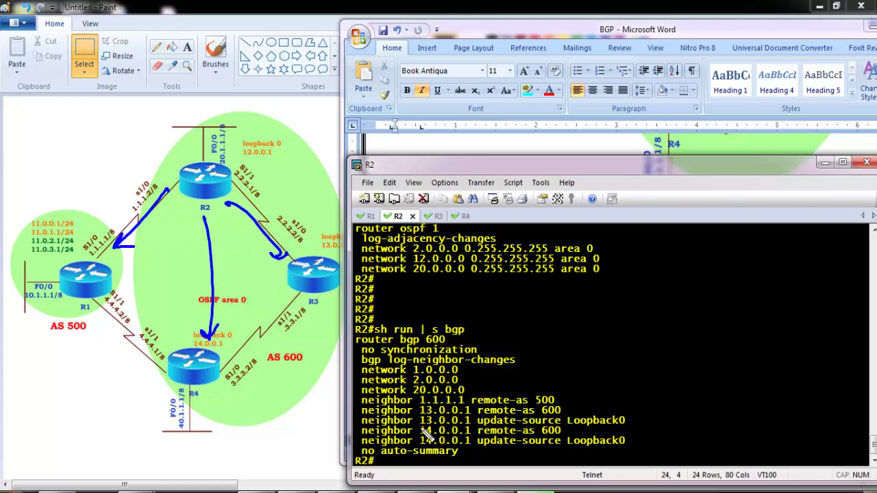
pyautogui.moveTo(351, 440)
pyautogui.mouseDown()
pyautogui.moveTo(351, 411)
pyautogui.moveTo(548, 388)
pyautogui.moveTo(651, 444)
pyautogui.moveTo(473, 458)
pyautogui.moveTo(370, 444)
pyautogui.mouseUp()
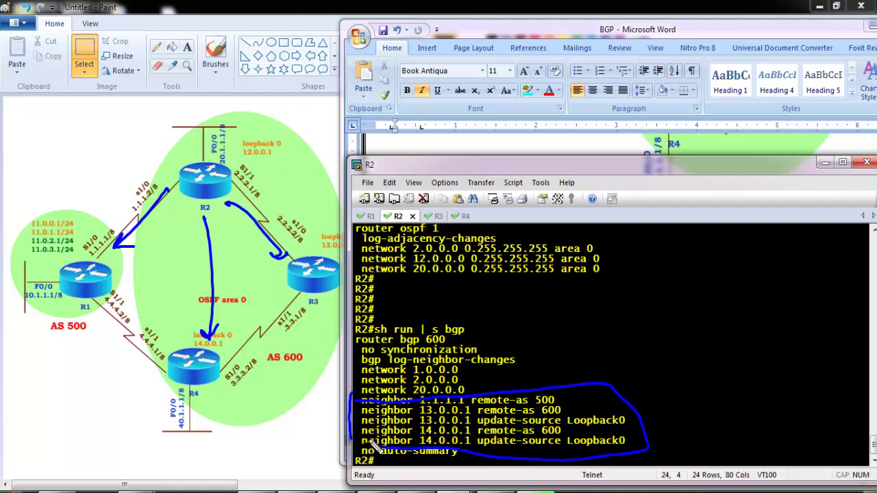
pyautogui.press('Escape')
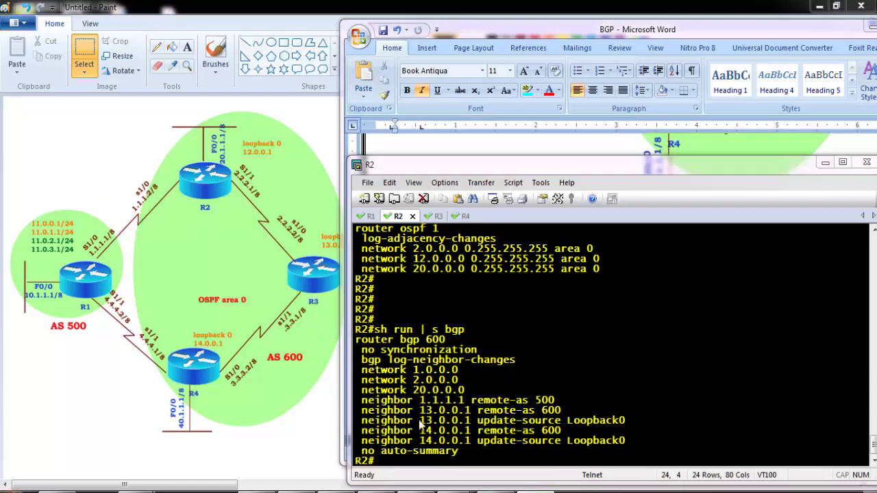
pyautogui.moveTo(386, 406); pyautogui.dragTo(548, 447)
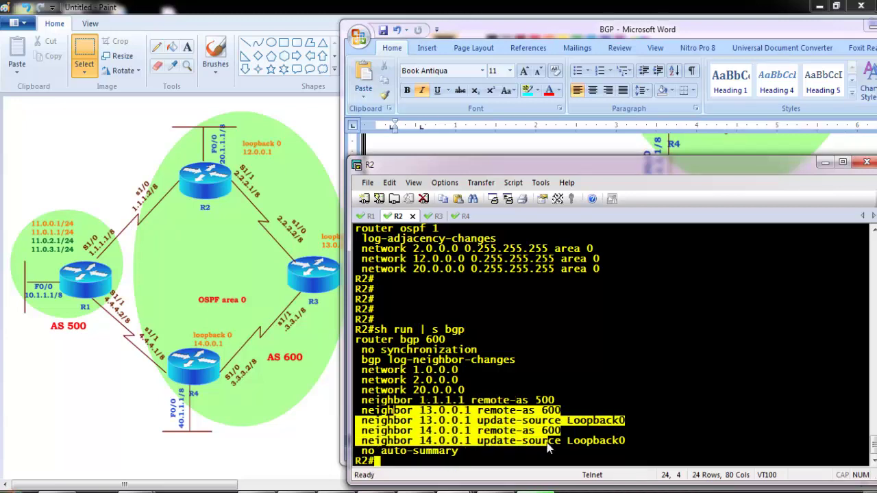
pyautogui.moveTo(496, 410); pyautogui.dragTo(569, 422)
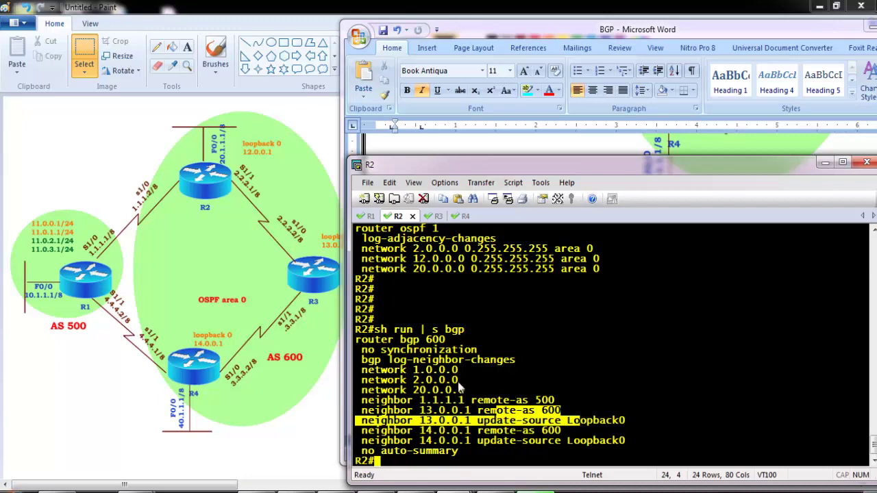
pyautogui.moveTo(386, 373); pyautogui.dragTo(485, 393)
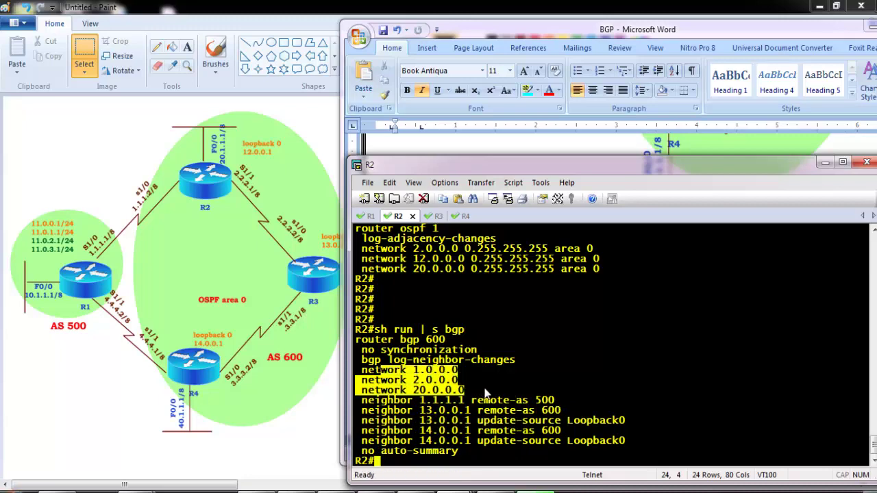
# On R3, enter enable mode and display the BGP configuration with sh run | s bgp
pyautogui.click(440, 304)
pyautogui.click(424, 216)
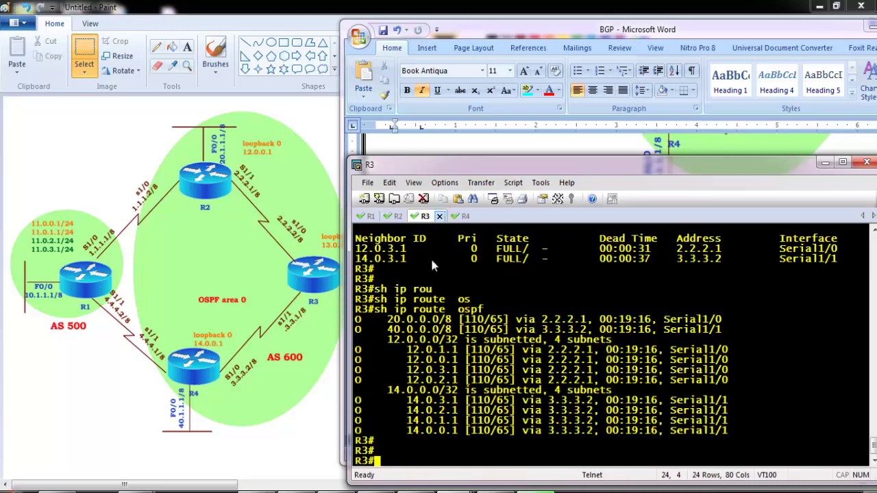
pyautogui.press('Return')
pyautogui.press('Return')
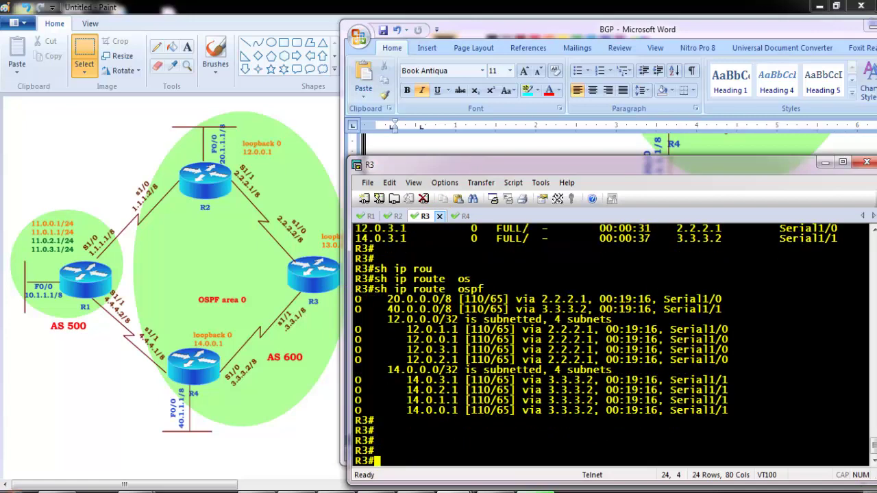
pyautogui.write('en')
pyautogui.press('Tab')
pyautogui.press('Return')
pyautogui.press('Return')
pyautogui.press('Return')
pyautogui.write('sh run')
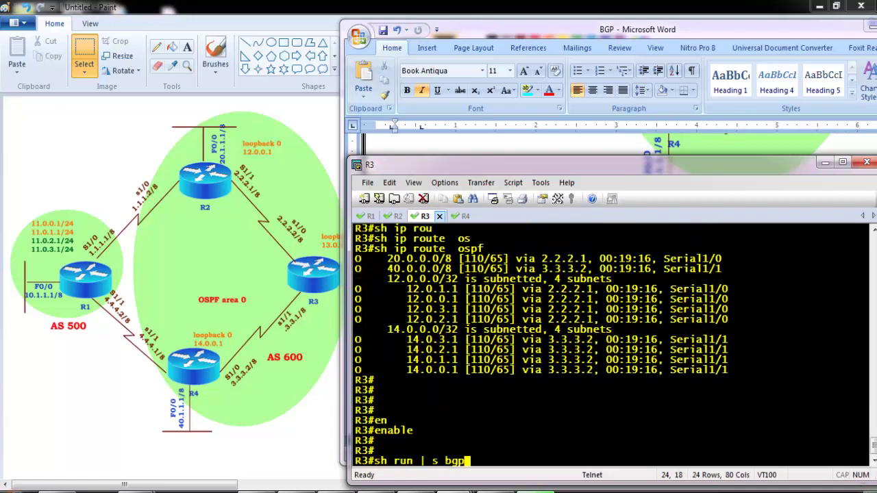
pyautogui.write(' | s bgp')
pyautogui.press('Return')
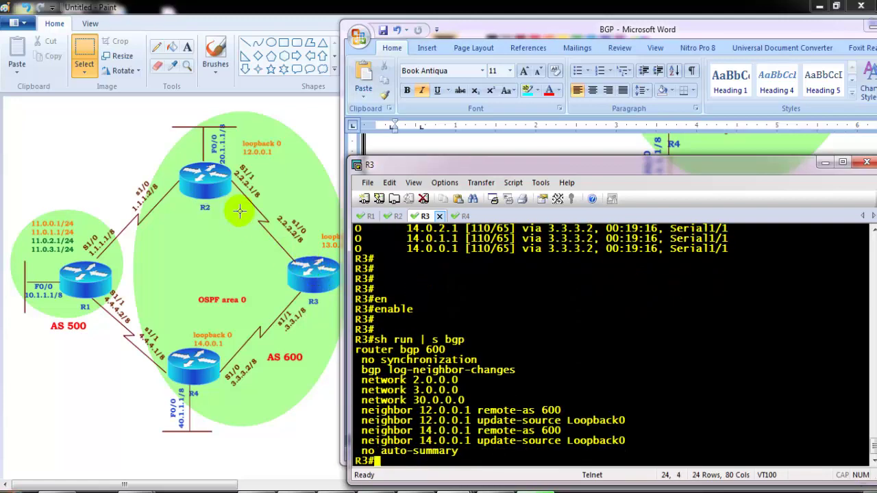
# Highlight R3's iBGP neighbor statements and its advertised networks 2, 3 and 30.0.0.0
pyautogui.moveTo(403, 416); pyautogui.dragTo(542, 446)
pyautogui.moveTo(412, 383); pyautogui.dragTo(470, 391)
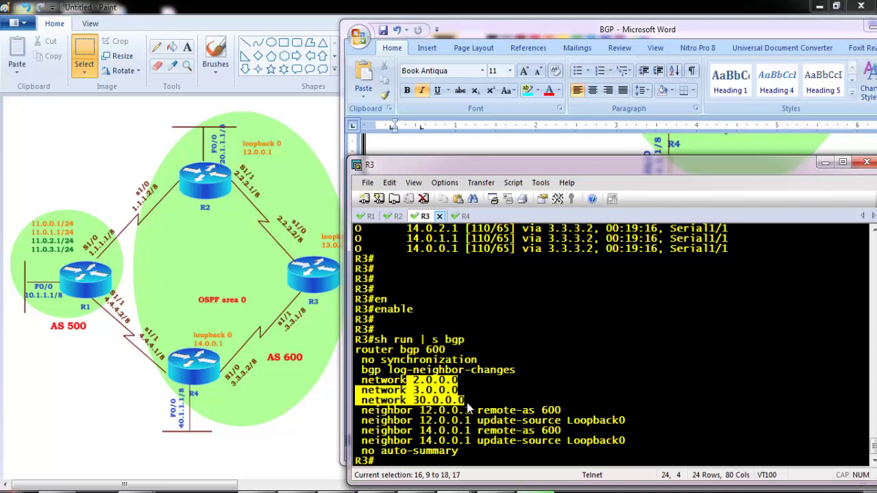
pyautogui.click(457, 217)
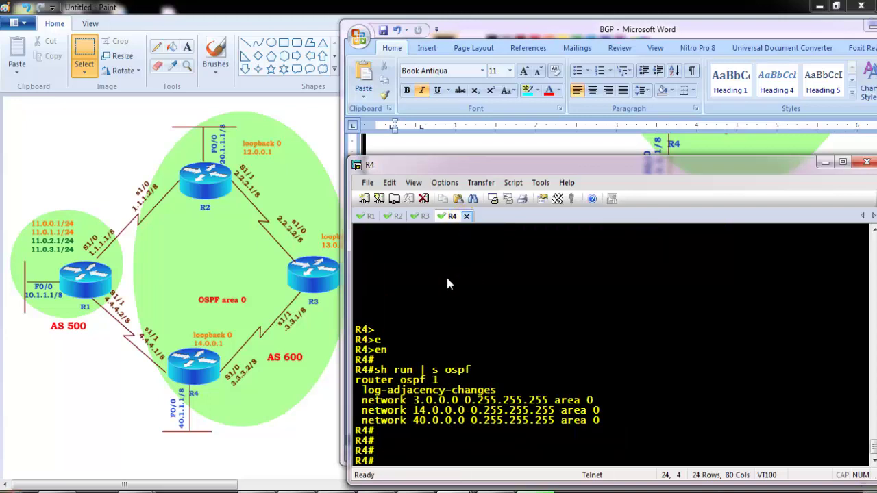
# On R4, display the OSPF and BGP configuration sections with sh run | s ospf and sh run | s bgp
pyautogui.press('Return')
pyautogui.press('Return')
pyautogui.write('sh run | s ospf')
pyautogui.press('Return')
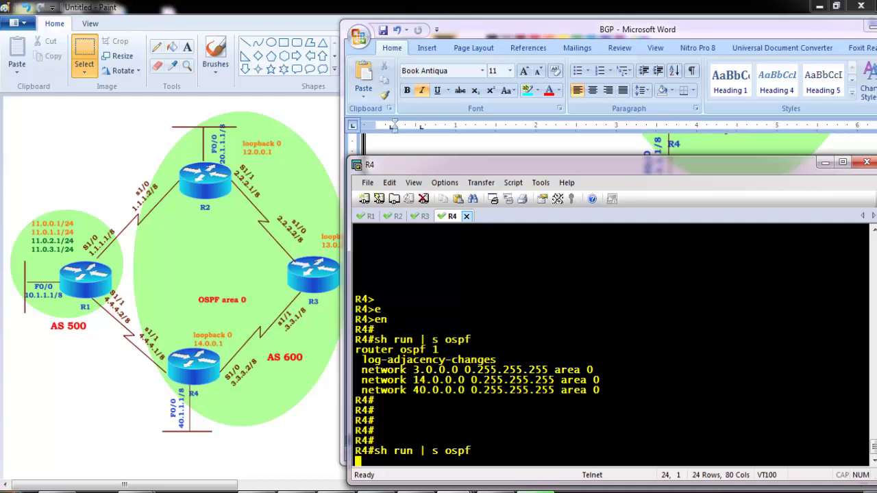
pyautogui.press('Return')
pyautogui.write('sh run | s bgp')
pyautogui.press('Return')
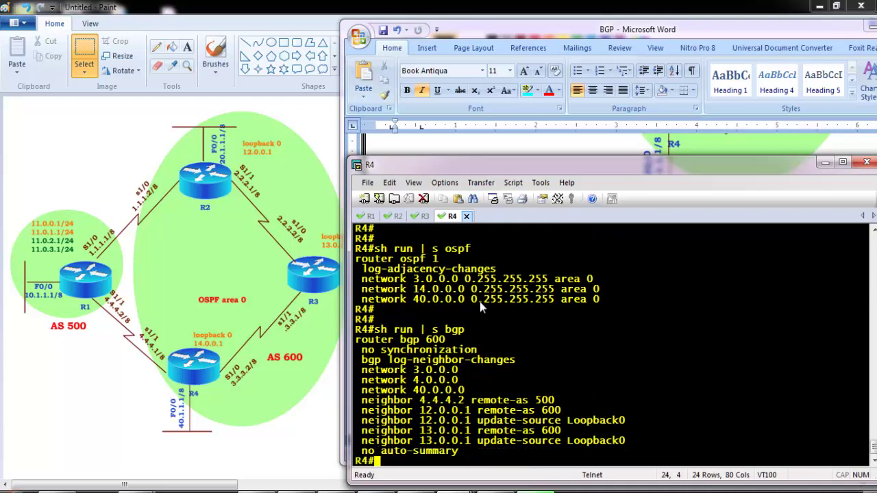
# Highlight R4's eBGP neighbor 4.4.4.2, iBGP peers 12.0.0.1 and 13.0.0.1, and networks 3, 4, 40.0.0.0
pyautogui.moveTo(388, 400)
pyautogui.mouseDown()
pyautogui.moveTo(520, 411)
pyautogui.moveTo(497, 400)
pyautogui.mouseUp()
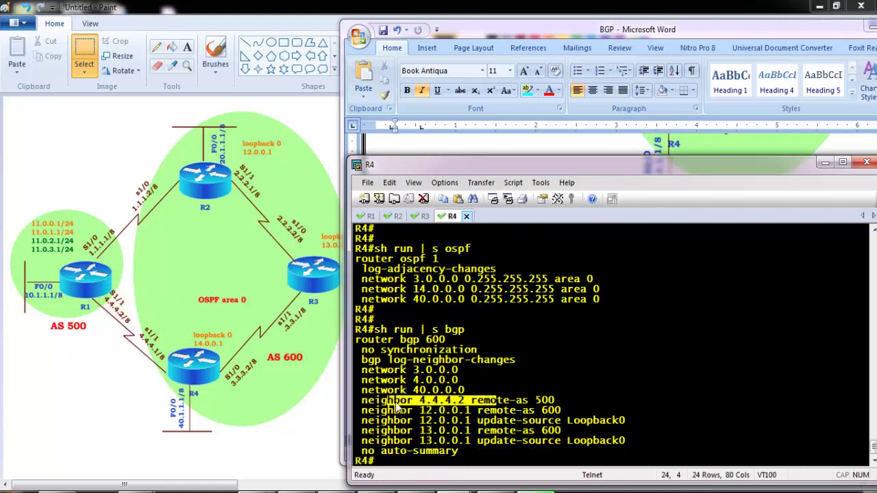
pyautogui.moveTo(388, 422); pyautogui.dragTo(501, 442)
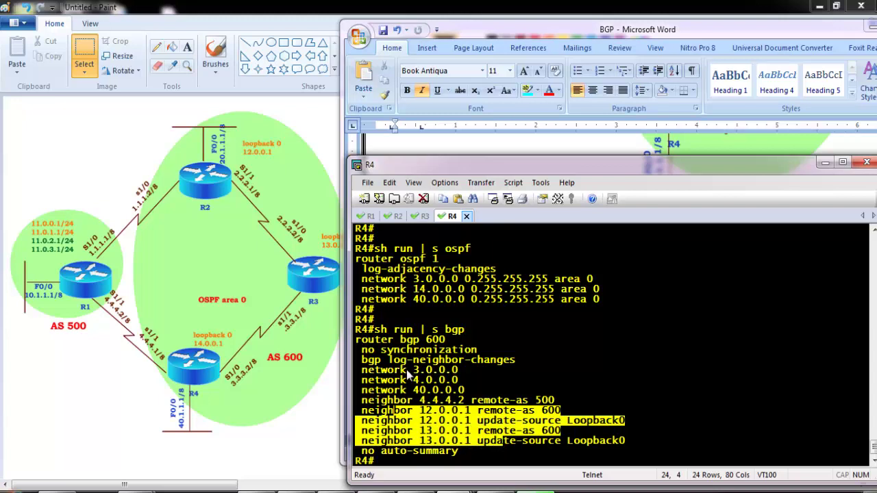
pyautogui.moveTo(406, 369); pyautogui.dragTo(471, 394)
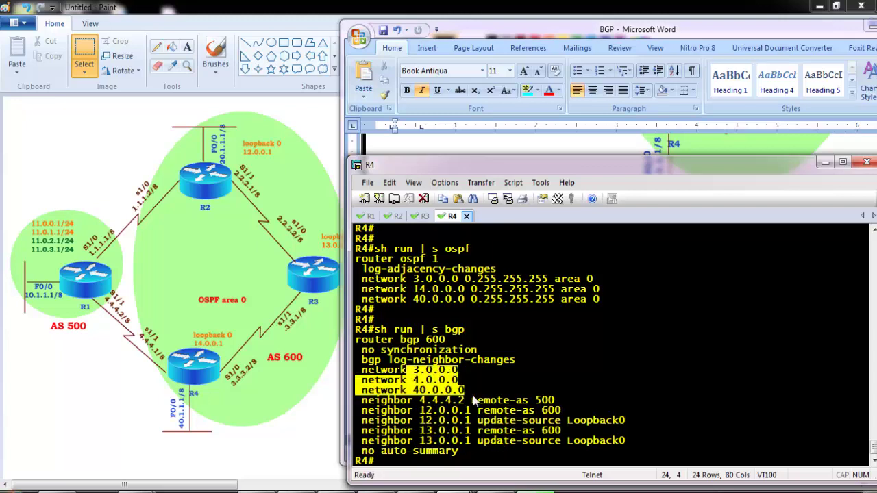
pyautogui.click(514, 407)
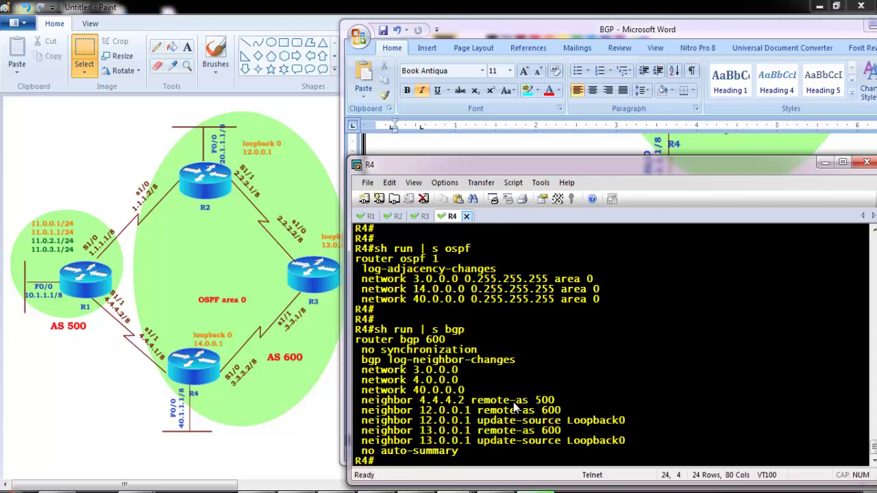
# Bring the BGP workbook forward and scroll to R4's sh ip bgp output on page 181
pyautogui.click(507, 149)
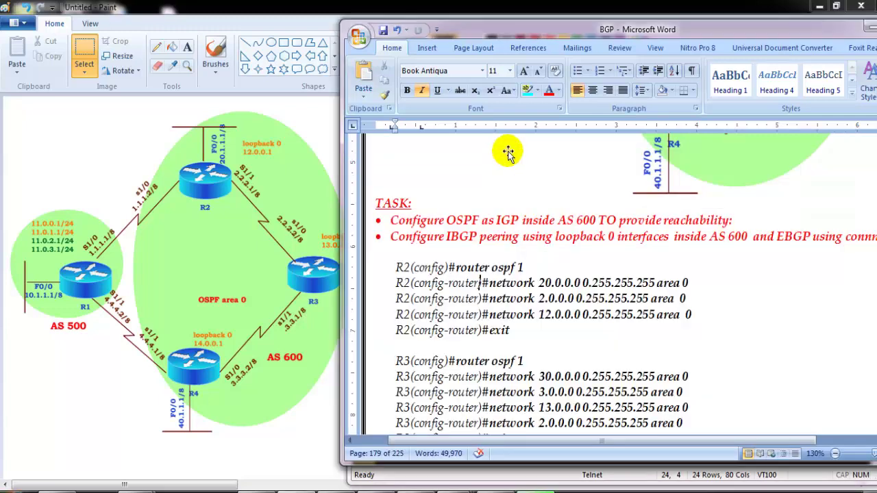
pyautogui.click(482, 252)
pyautogui.scroll(-5, 474, 309)
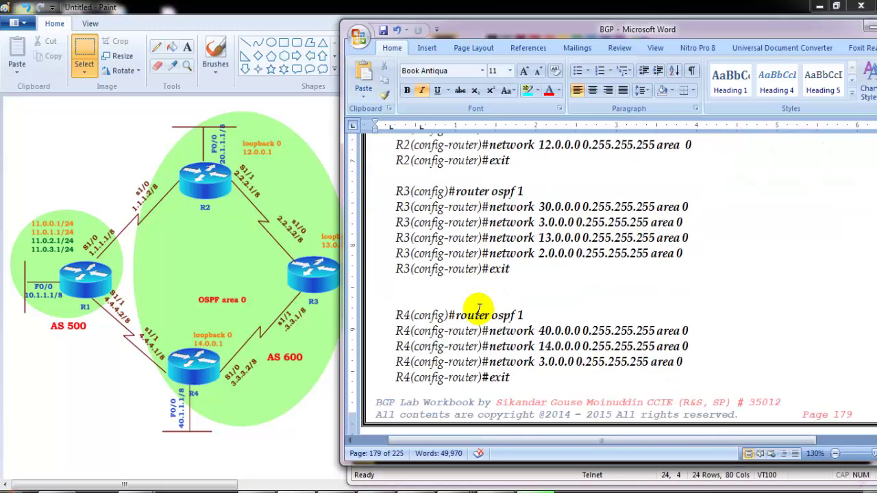
pyautogui.scroll(3, 478, 308)
pyautogui.scroll(-9, 484, 310)
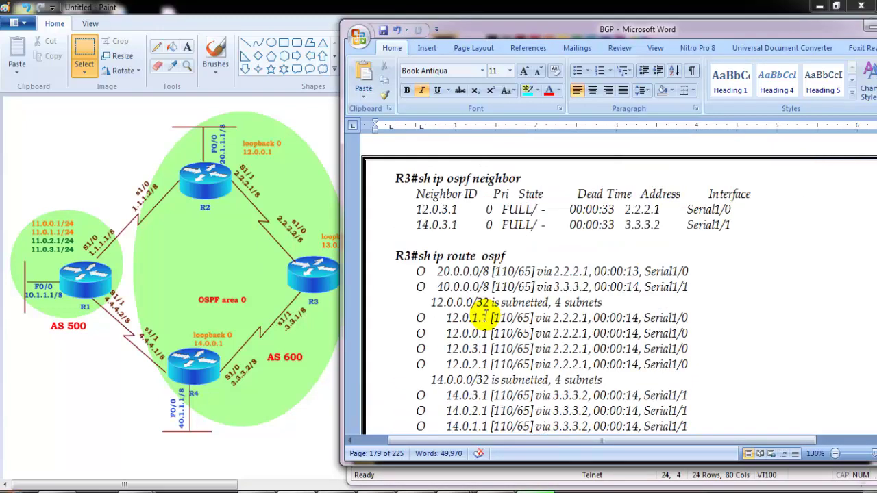
pyautogui.scroll(-10, 488, 318)
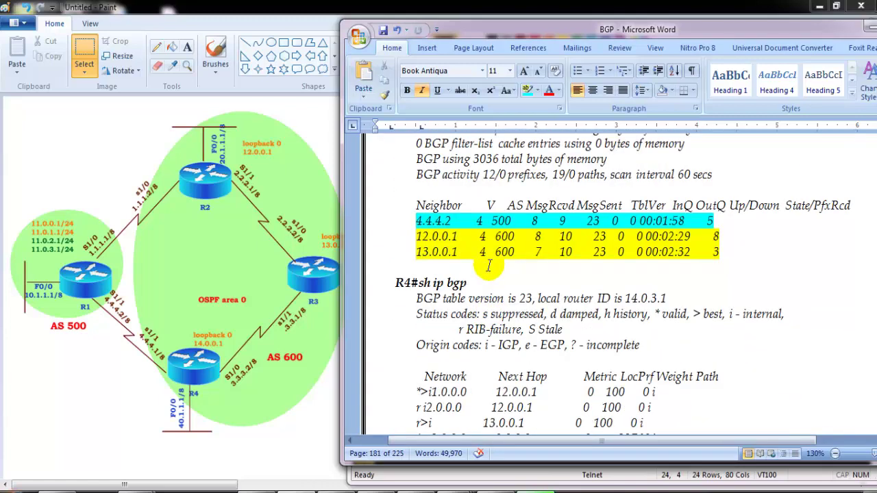
# Run the BGP summary on R2 and highlight iBGP peers 13.0.0.1, 14.0.0.1 and eBGP peer 1.1.1.1
pyautogui.moveTo(455, 491)
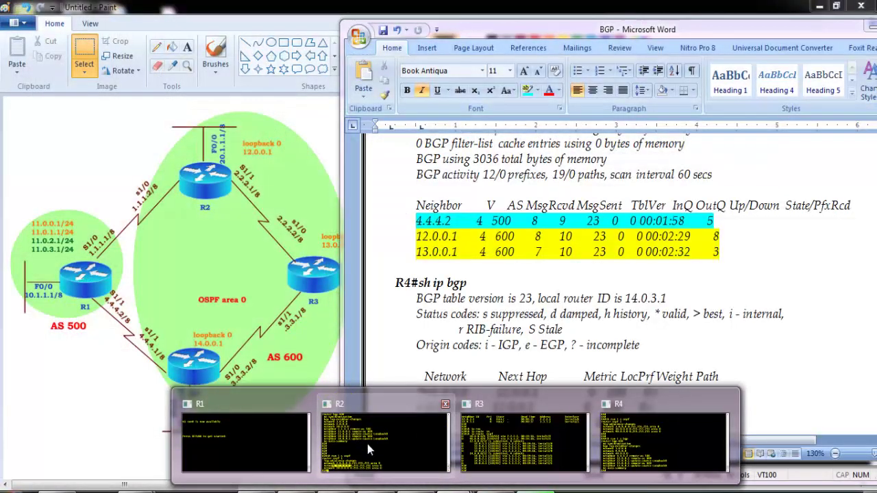
pyautogui.click(368, 444)
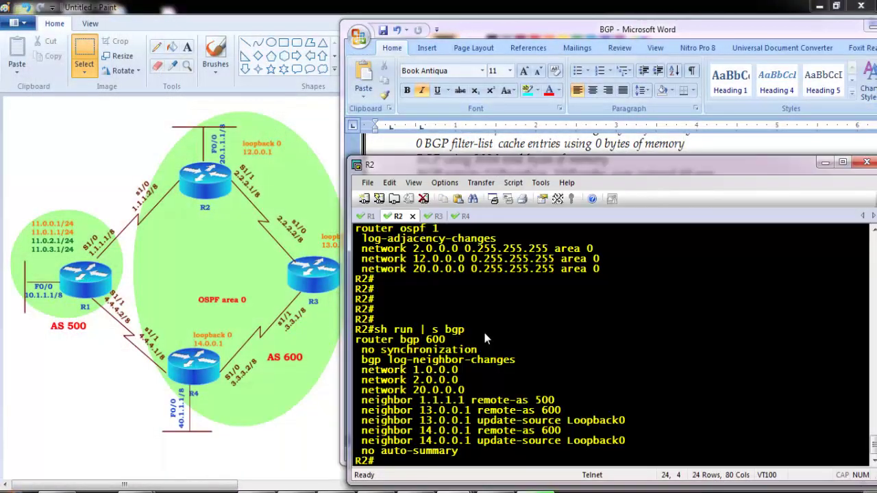
pyautogui.press('Return')
pyautogui.press('Return')
pyautogui.write('sh ip bg')
pyautogui.press('Tab')
pyautogui.write('s')
pyautogui.press('Tab')
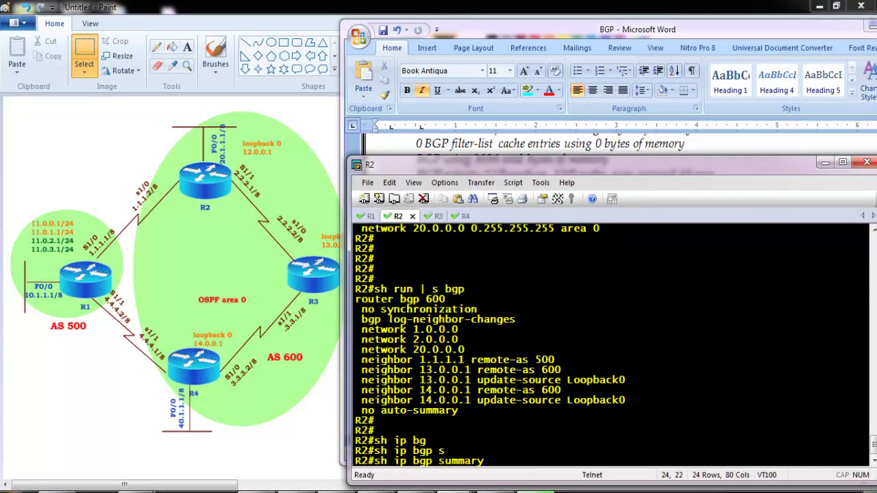
pyautogui.press('Return')
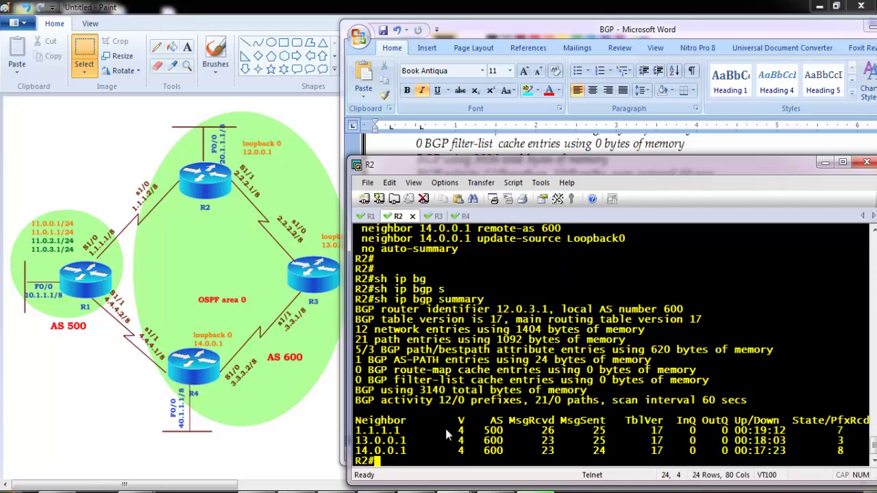
pyautogui.moveTo(395, 445); pyautogui.dragTo(535, 451)
pyautogui.moveTo(818, 430); pyautogui.dragTo(355, 431)
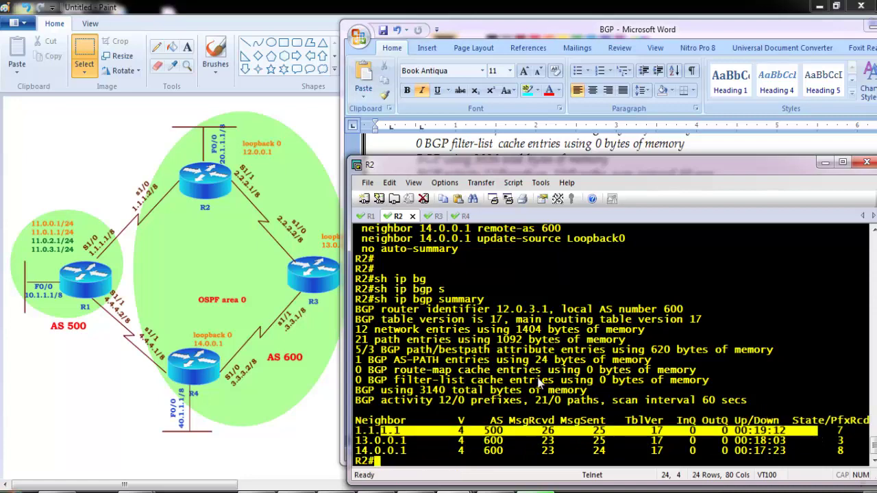
# Run the BGP summary on R4 and highlight its eBGP neighbor 4.4.4.2 row
pyautogui.click(452, 216)
pyautogui.press('Return')
pyautogui.write('sh ip bg')
pyautogui.press('Tab')
pyautogui.write('s')
pyautogui.press('Tab')
pyautogui.press('Return')
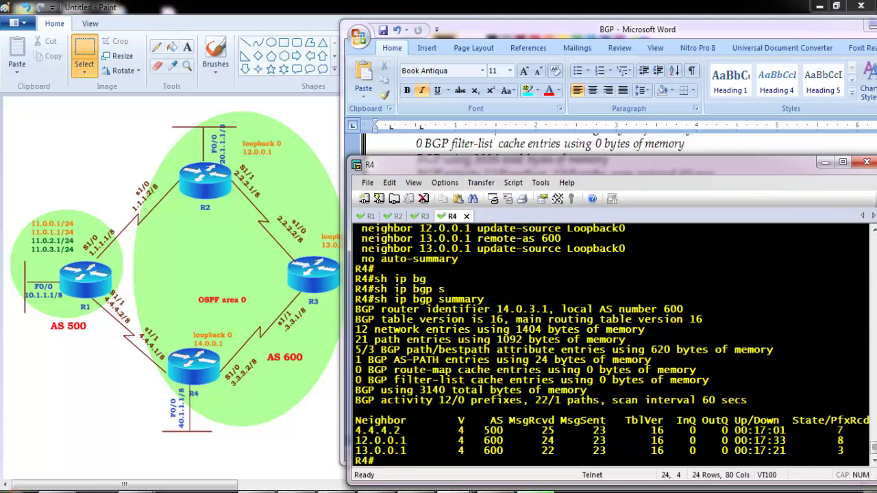
pyautogui.moveTo(388, 430); pyautogui.dragTo(554, 430)
pyautogui.moveTo(376, 441); pyautogui.dragTo(418, 451)
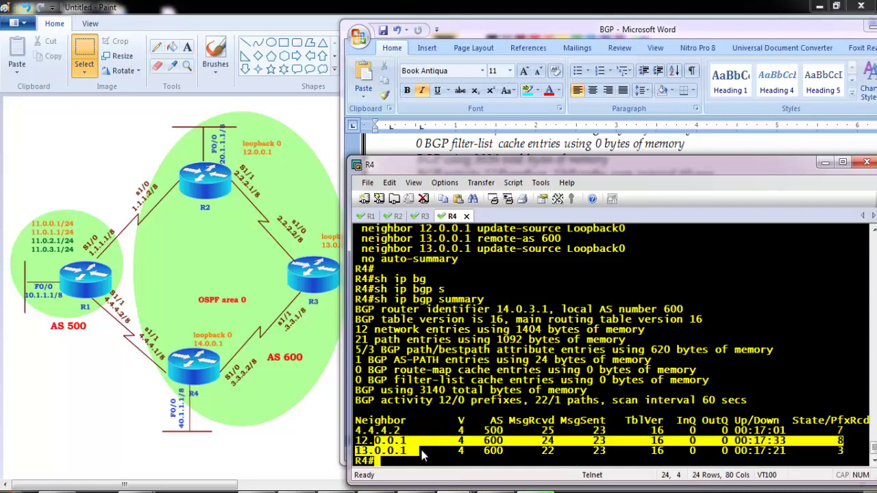
# Display R4's full BGP table with sh ip bgp, highlighting routes via 1.1.1.1 and 20, 30, 40.0.0.0
pyautogui.press('Return')
pyautogui.press('Return')
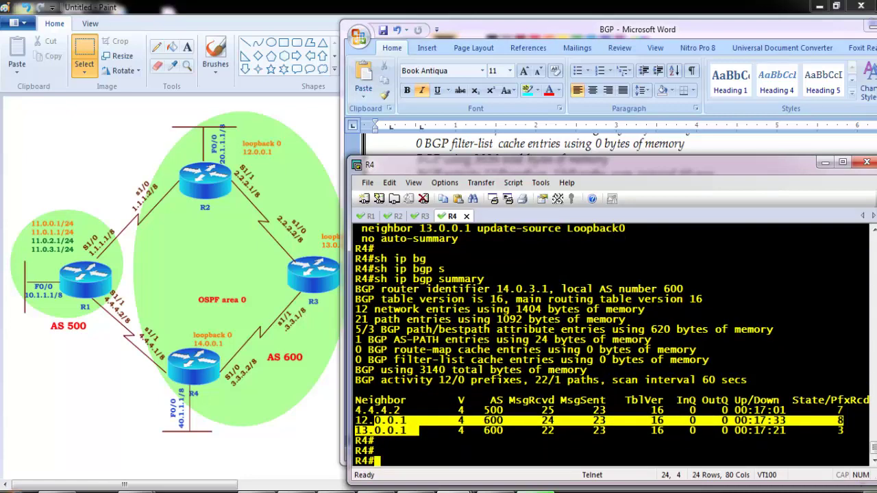
pyautogui.press('Return')
pyautogui.press('Return')
pyautogui.write('sh ip bg')
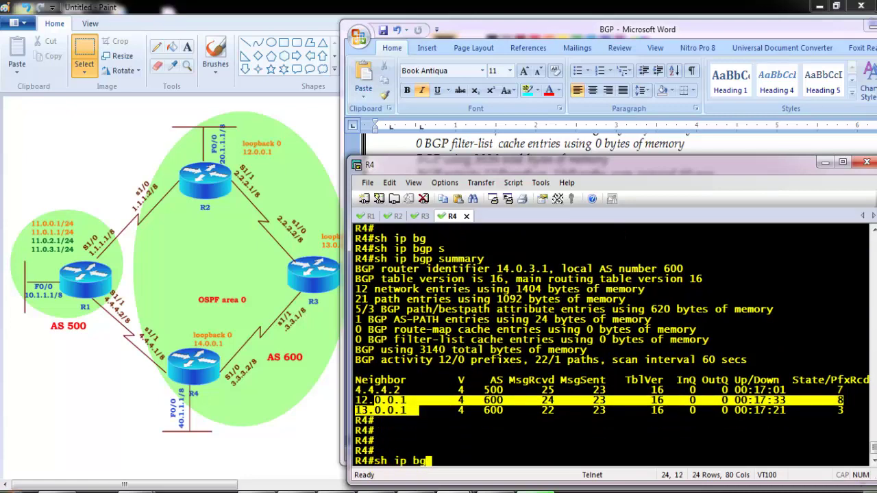
pyautogui.write('p')
pyautogui.press('Return')
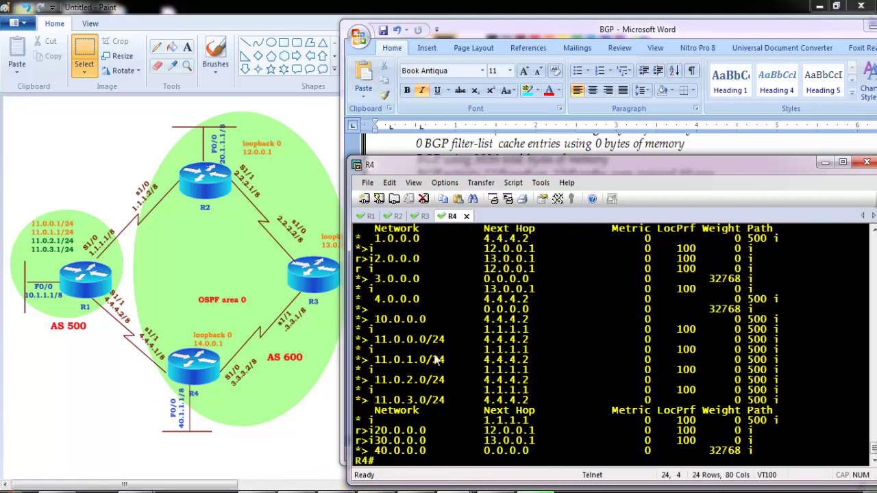
pyautogui.moveTo(355, 329); pyautogui.dragTo(509, 401)
pyautogui.moveTo(374, 431); pyautogui.dragTo(577, 449)
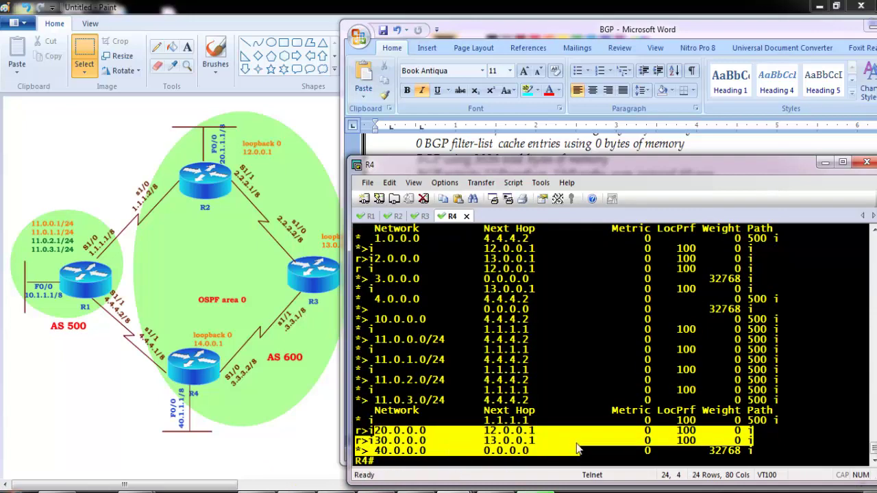
pyautogui.click(533, 408)
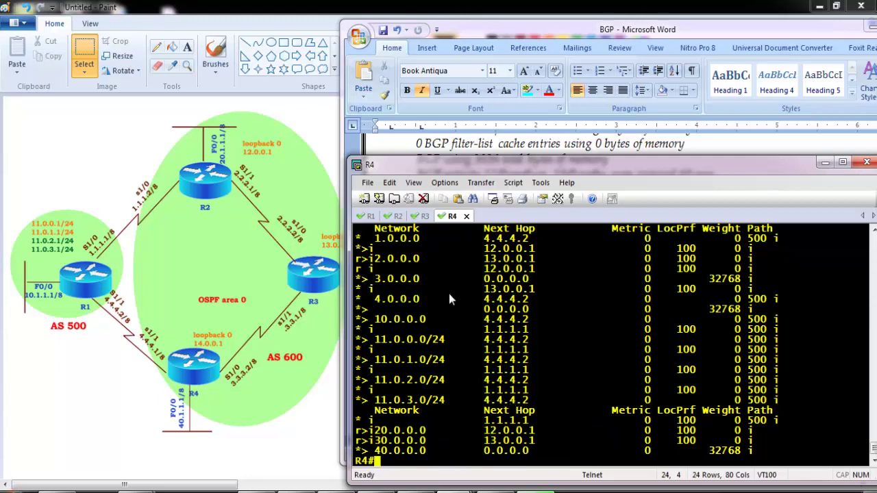
pyautogui.click(486, 145)
# Reposition the workbook window, zoom it out to 110% and scroll to the TASK section
pyautogui.click(456, 265)
pyautogui.scroll(-15, 456, 267)
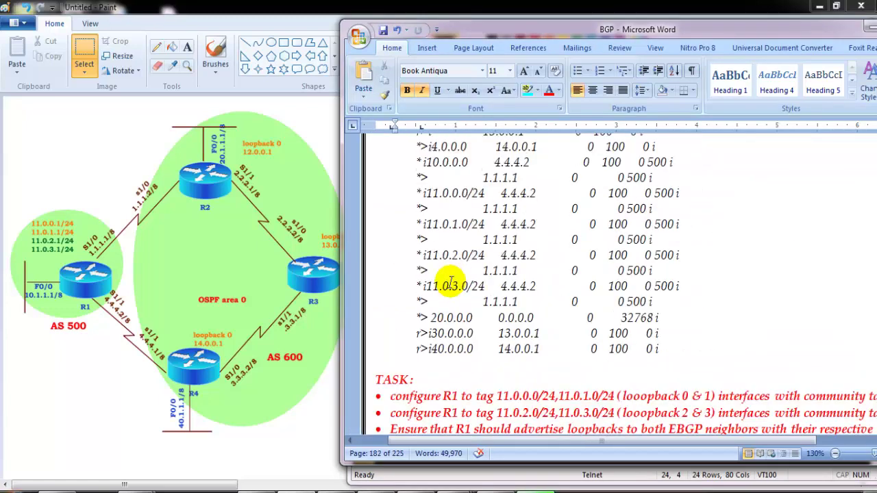
pyautogui.moveTo(686, 34); pyautogui.dragTo(633, 38)
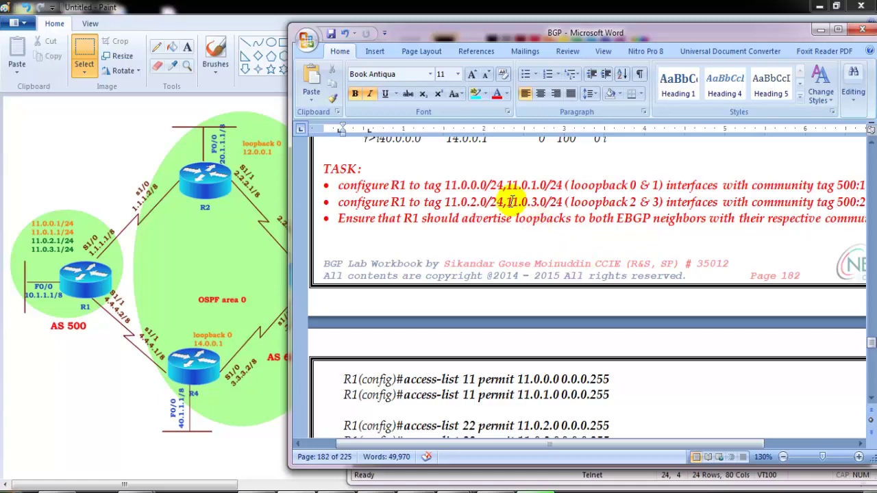
pyautogui.hotkey('ctrl', 'a')
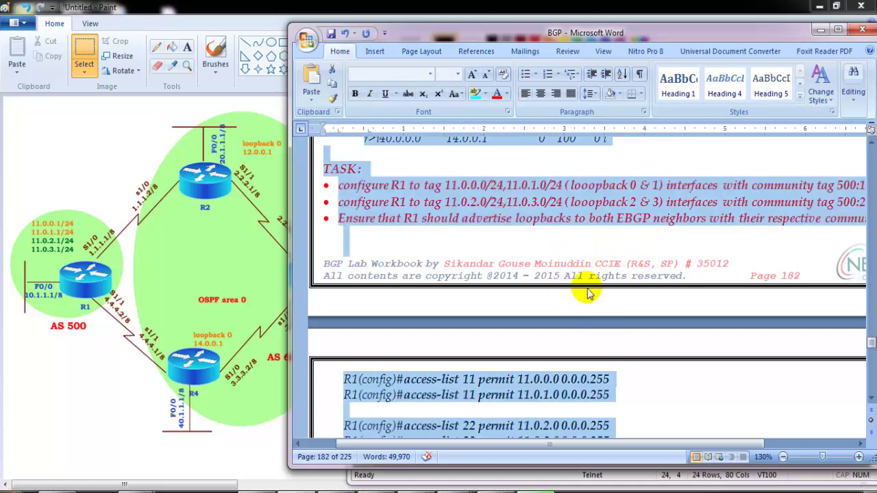
pyautogui.click(784, 457)
pyautogui.click(783, 458)
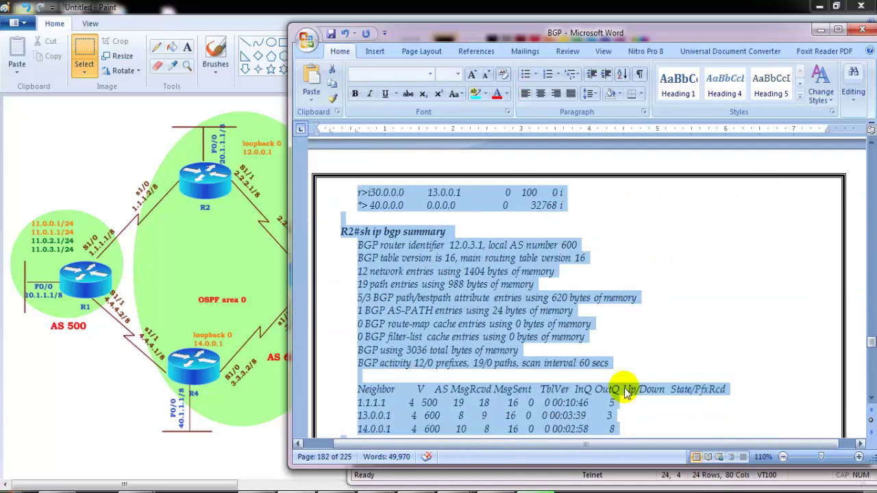
pyautogui.click(617, 381)
pyautogui.scroll(5, 504, 339)
pyautogui.scroll(15, 500, 336)
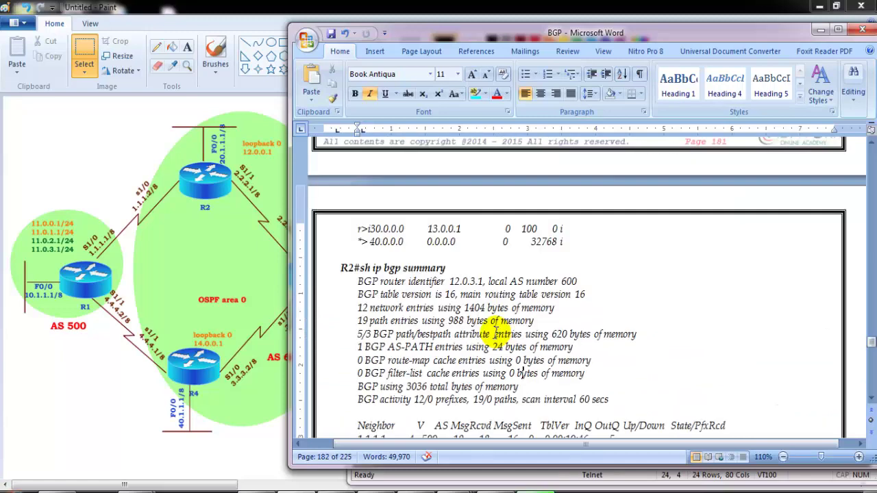
pyautogui.scroll(5, 493, 332)
pyautogui.scroll(8, 495, 331)
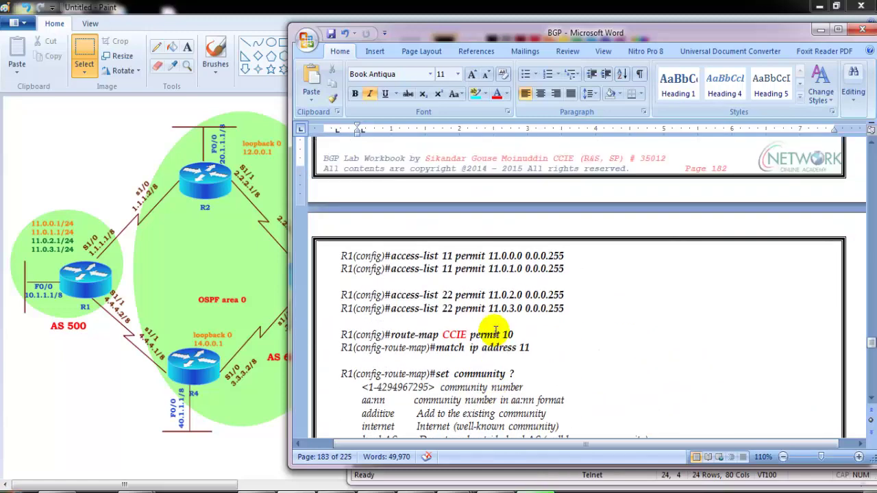
pyautogui.moveTo(514, 37); pyautogui.dragTo(564, 47)
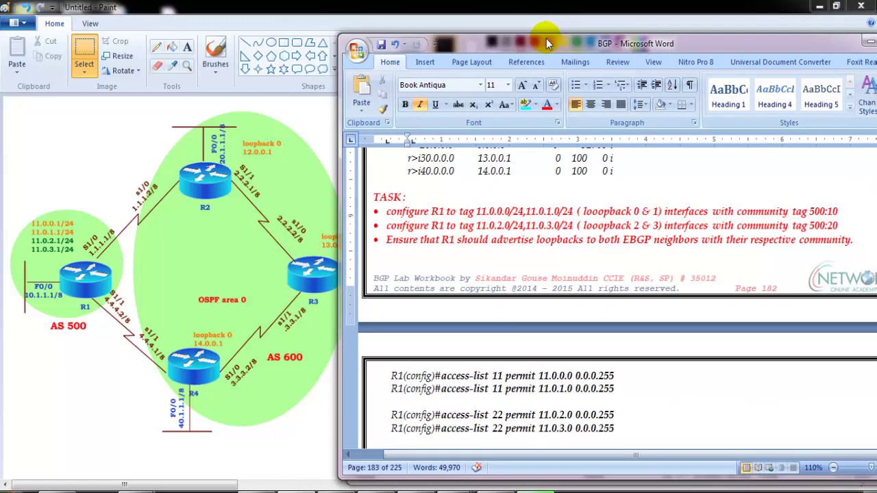
# Highlight the 11.0.0.0–11.0.3.0/24 loopback prefixes and their community tags 500:10 and 500:20
pyautogui.moveTo(537, 211); pyautogui.dragTo(578, 215)
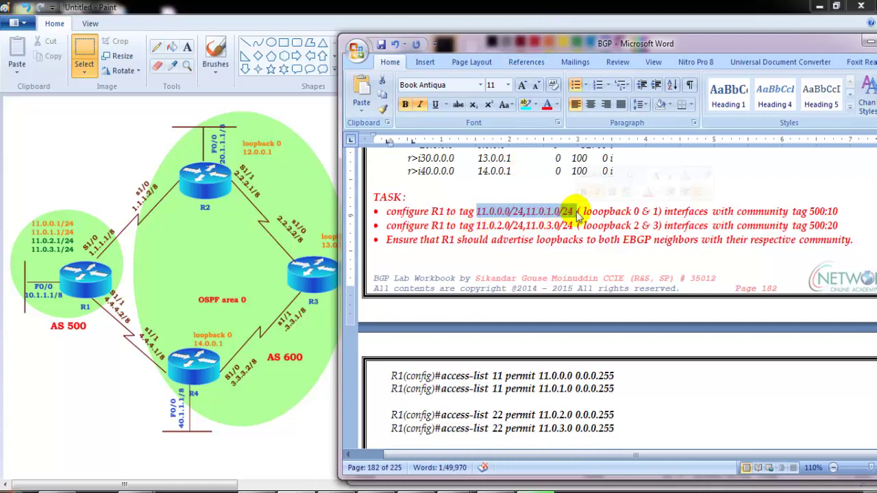
pyautogui.moveTo(604, 211); pyautogui.dragTo(855, 213)
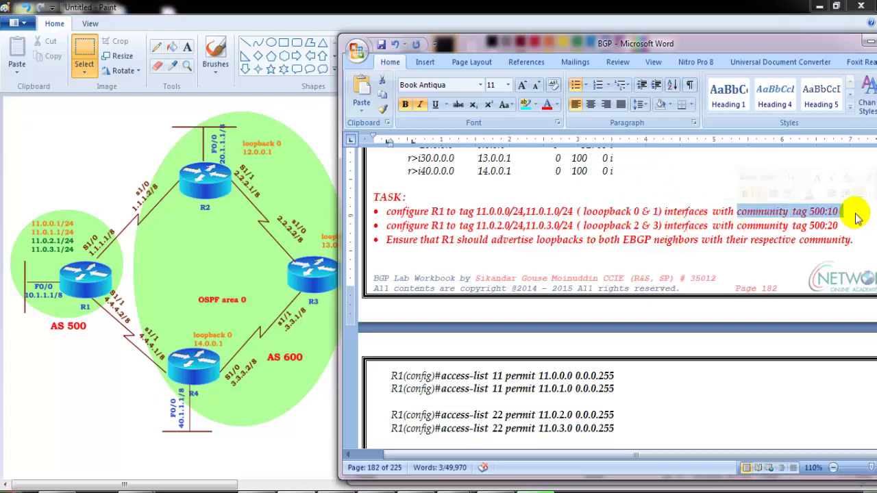
pyautogui.click(636, 220)
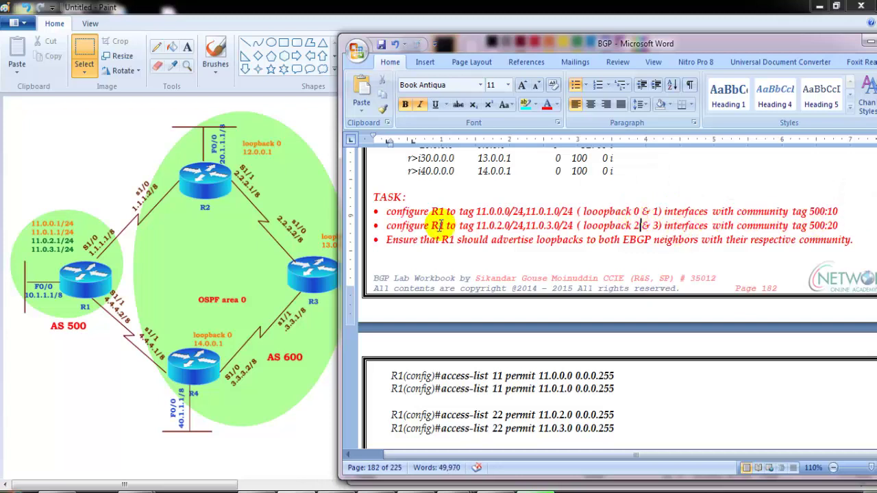
pyautogui.moveTo(477, 226); pyautogui.dragTo(550, 227)
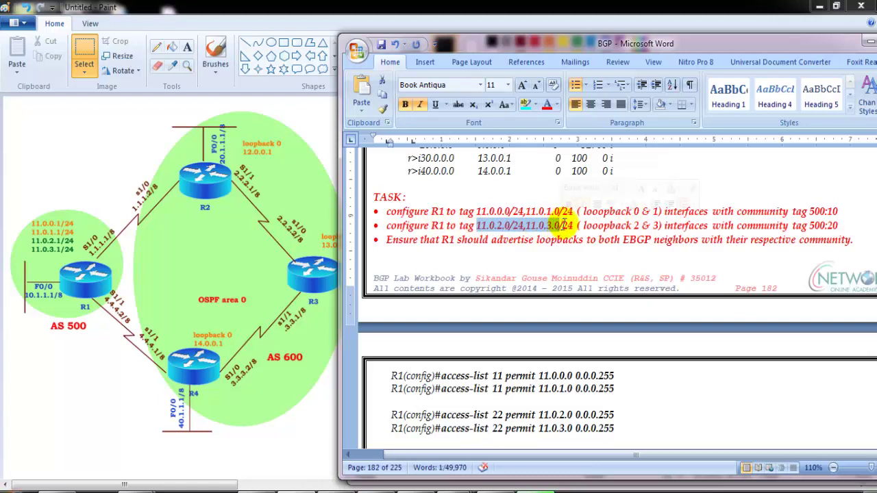
pyautogui.moveTo(792, 225); pyautogui.dragTo(852, 233)
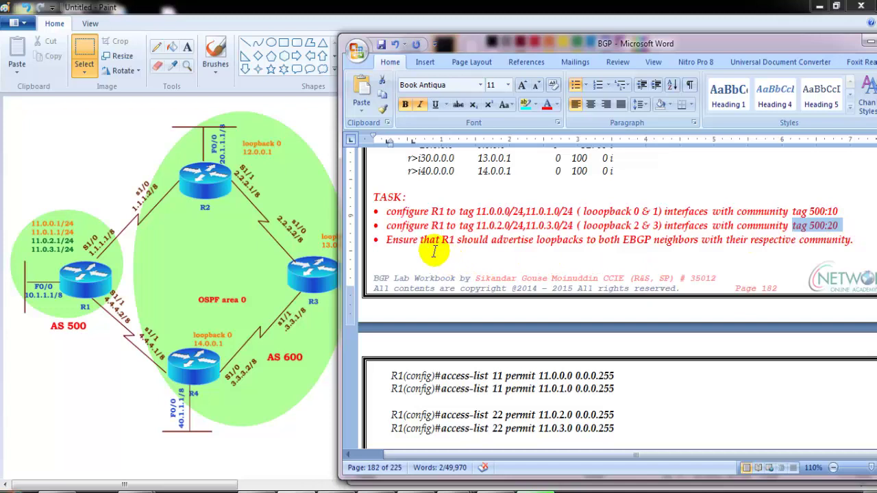
pyautogui.click(171, 182)
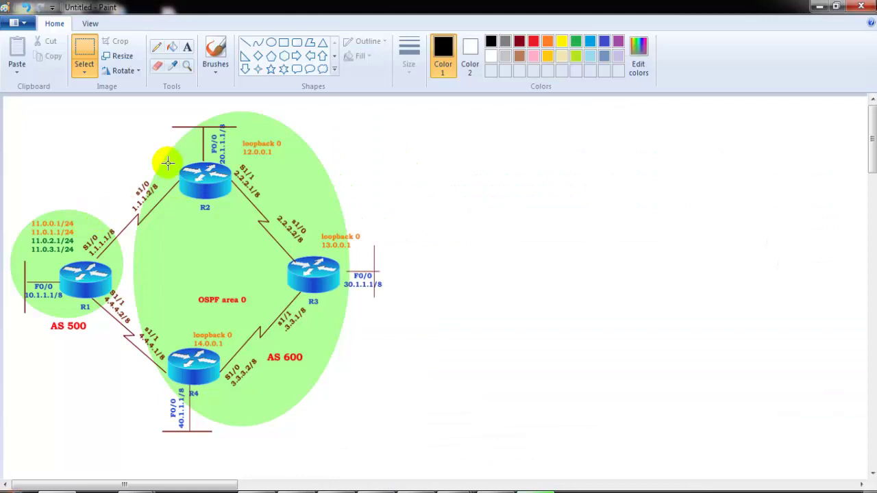
# Brush-circle R1's 11.0.0.1 and 11.0.1.1 labels, write 500:10, then circle 11.0.2.1 and 11.0.3.1 in dark red
pyautogui.click(215, 47)
pyautogui.moveTo(84, 215)
pyautogui.mouseDown()
pyautogui.moveTo(23, 215)
pyautogui.moveTo(66, 237)
pyautogui.moveTo(63, 207)
pyautogui.moveTo(152, 131)
pyautogui.moveTo(160, 140)
pyautogui.mouseUp()
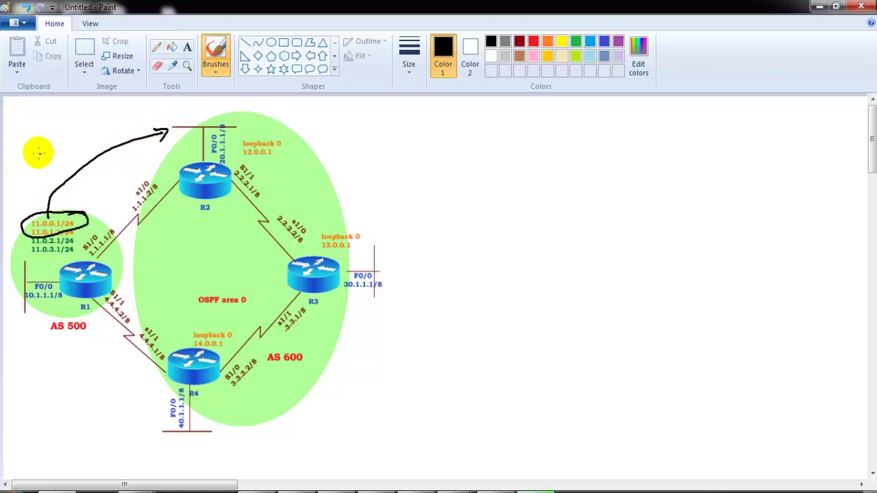
pyautogui.hotkey('ctrl', 'z')
pyautogui.hotkey('ctrl', 'z')
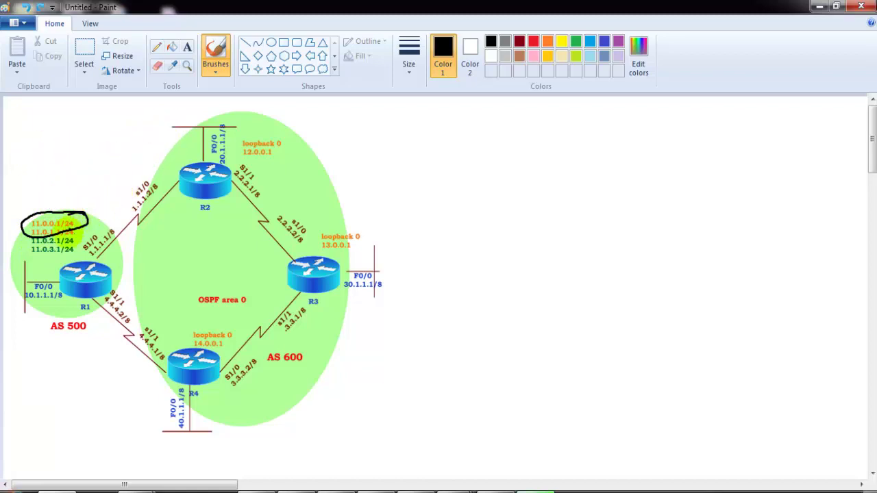
pyautogui.moveTo(41, 187)
pyautogui.mouseDown()
pyautogui.moveTo(27, 206)
pyautogui.moveTo(77, 201)
pyautogui.moveTo(84, 190)
pyautogui.mouseUp()
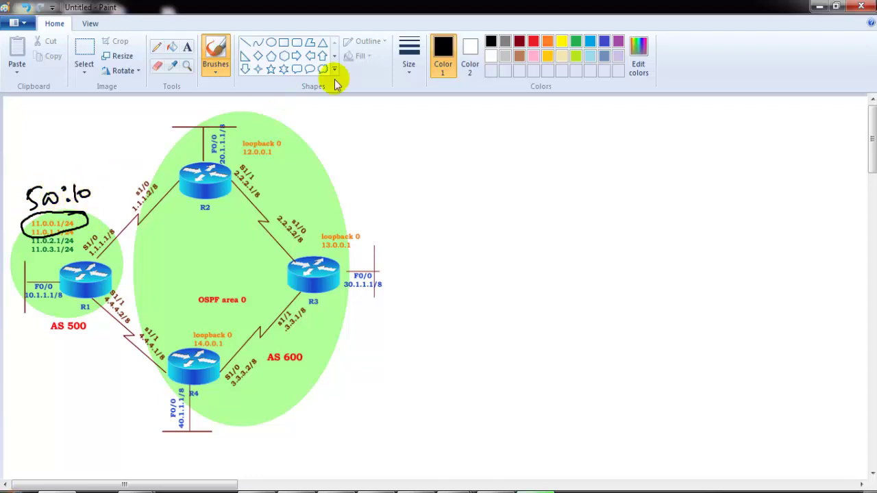
pyautogui.click(520, 42)
pyautogui.moveTo(84, 232)
pyautogui.mouseDown()
pyautogui.moveTo(76, 255)
pyautogui.moveTo(19, 249)
pyautogui.moveTo(49, 262)
pyautogui.moveTo(46, 316)
pyautogui.moveTo(23, 329)
pyautogui.moveTo(55, 328)
pyautogui.moveTo(60, 336)
pyautogui.moveTo(81, 320)
pyautogui.mouseUp()
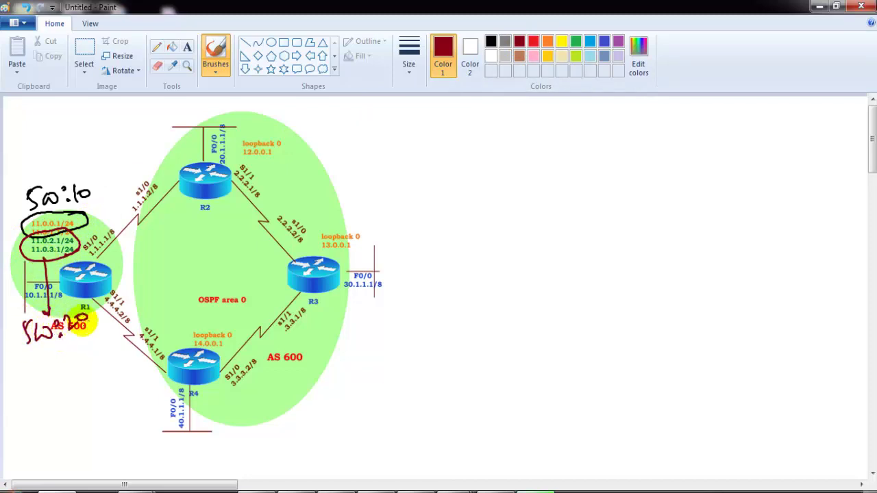